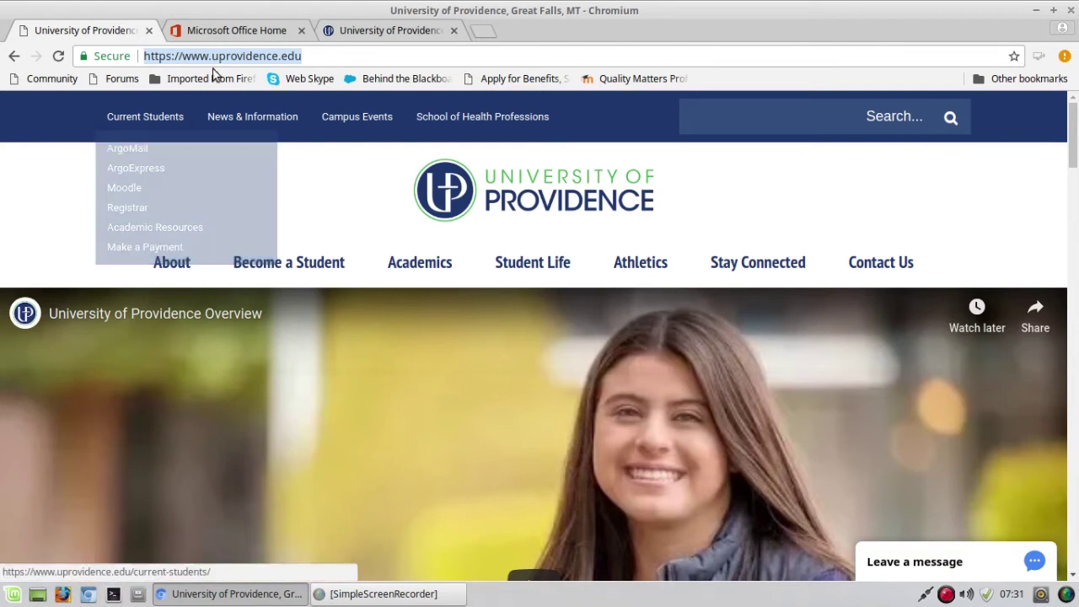
Open Moodle from the Current Students menu on the University of Providence site
{"action": "mouse_move", "coordinate": [140, 119]}
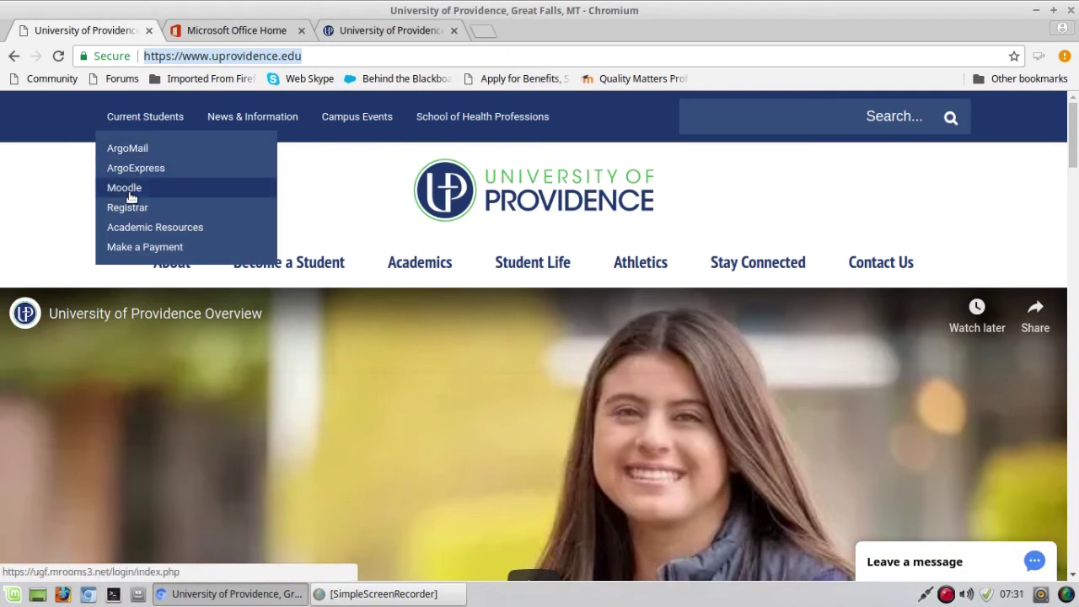
{"action": "left_click", "coordinate": [357, 36]}
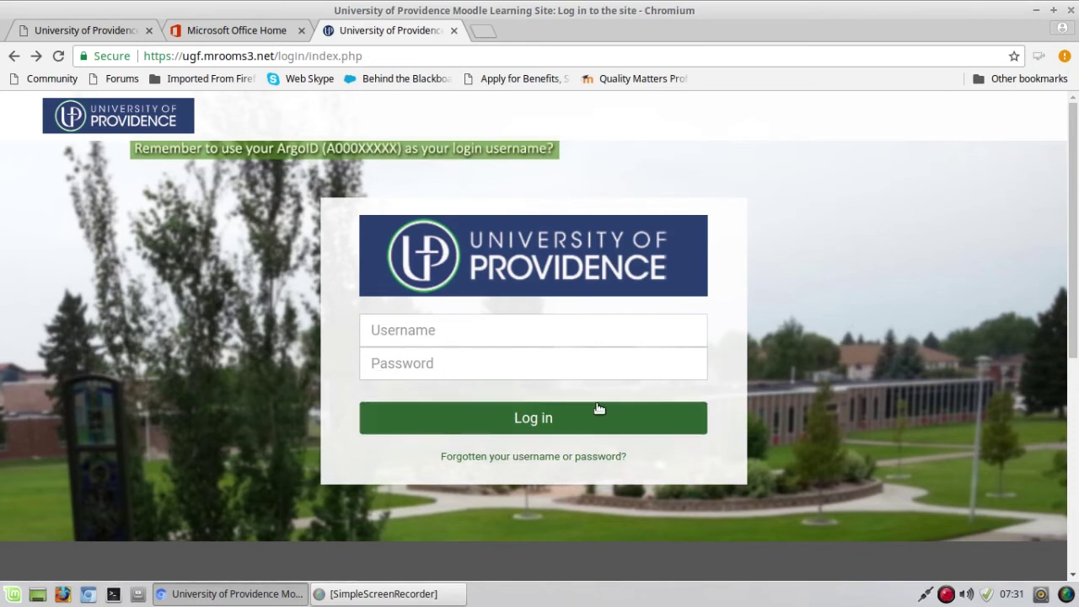
Use the forgotten-password form to request a reset email for the account's ArgoID username
{"action": "left_click", "coordinate": [540, 457]}
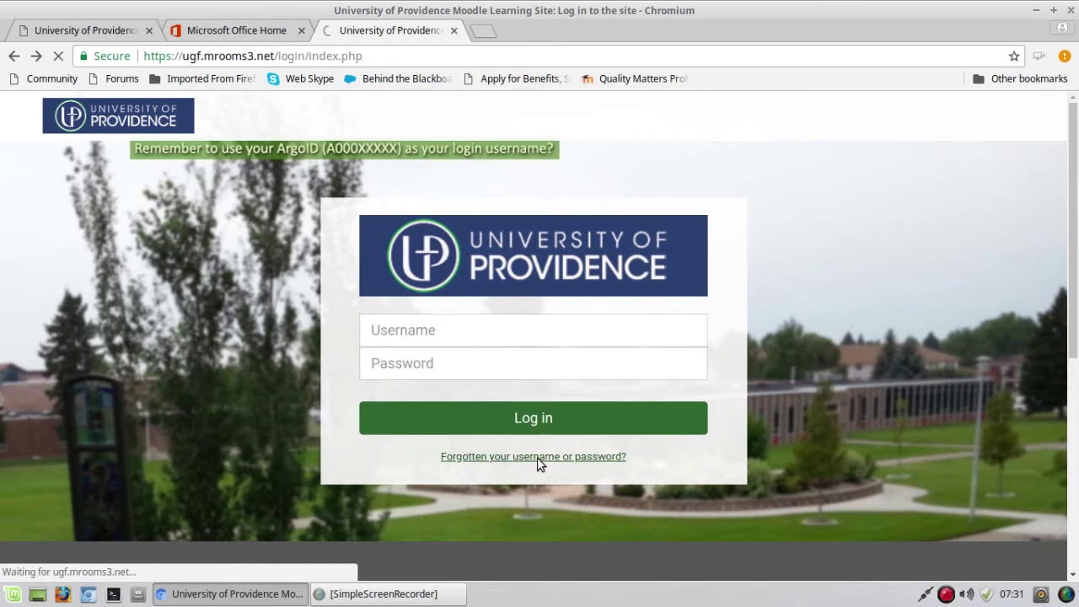
{"action": "scroll", "coordinate": [599, 444], "scroll_direction": "down", "scroll_amount": 2}
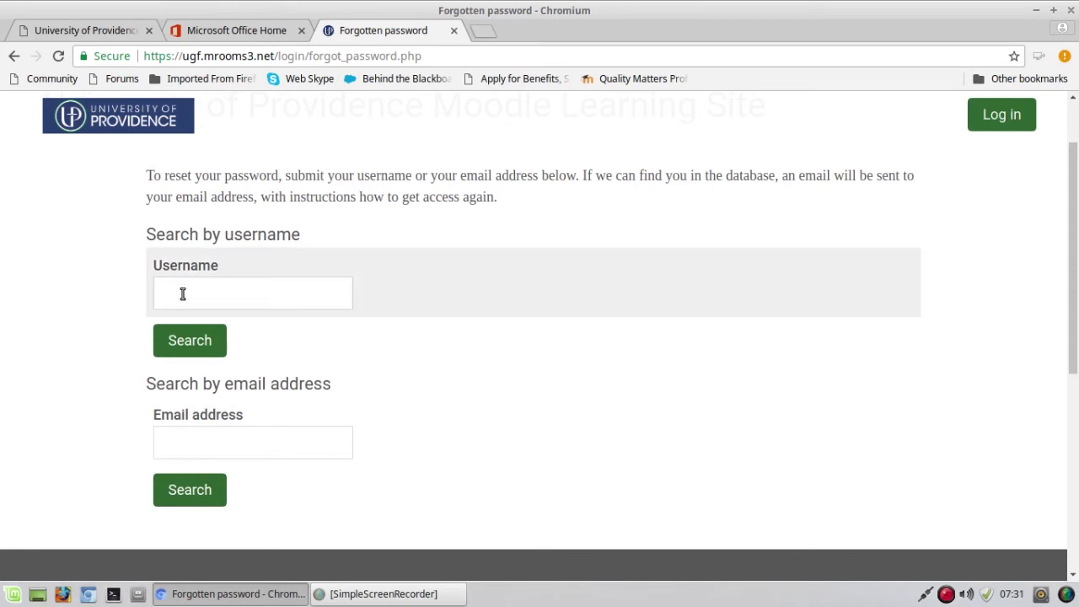
{"action": "left_click", "coordinate": [182, 294]}
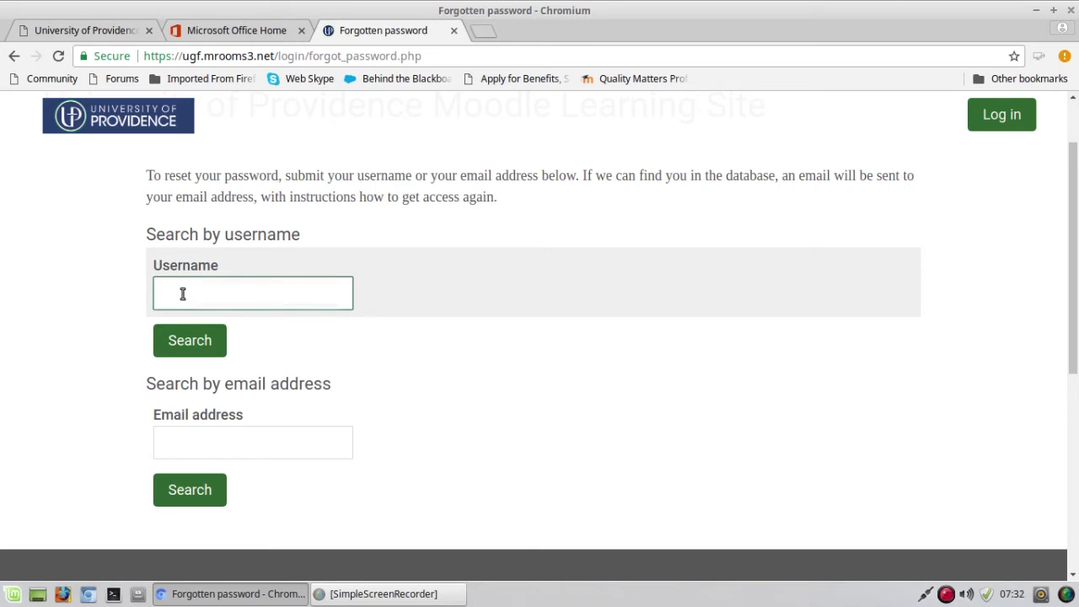
{"action": "type", "text": "a00012345"}
{"action": "left_click", "coordinate": [183, 342]}
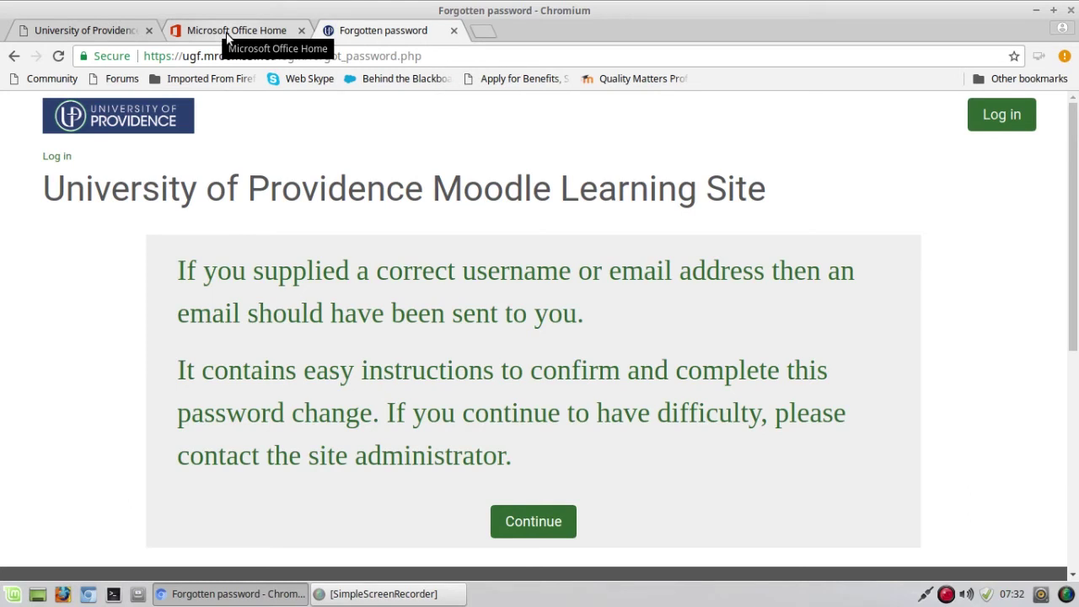
Switch to the Microsoft Office home tab to reach Outlook mail
{"action": "left_click", "coordinate": [226, 34]}
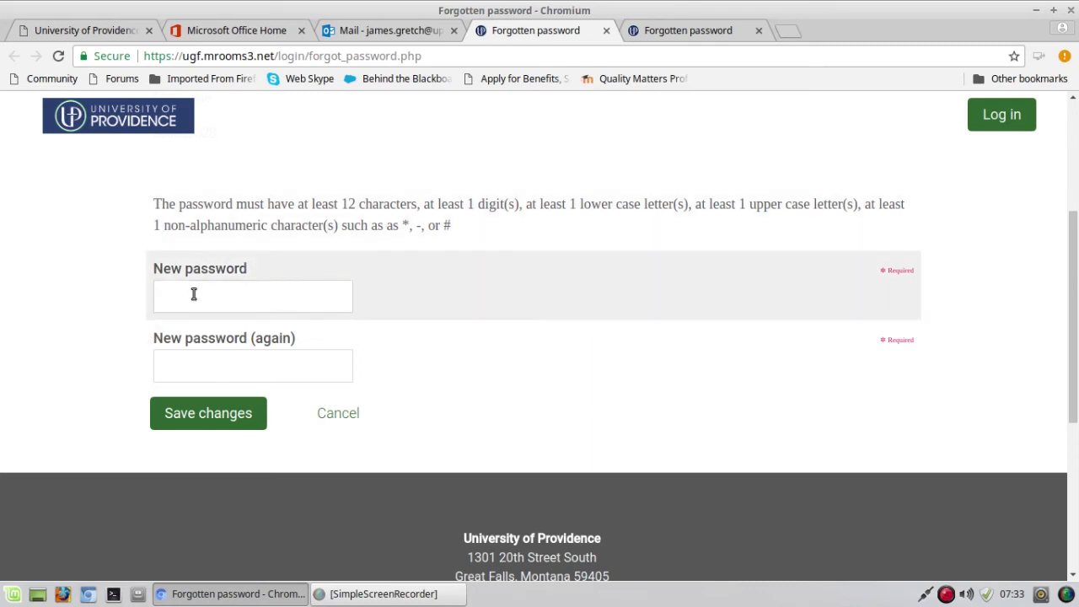
Enter the new account password in both password fields and save it
{"action": "left_click", "coordinate": [193, 294]}
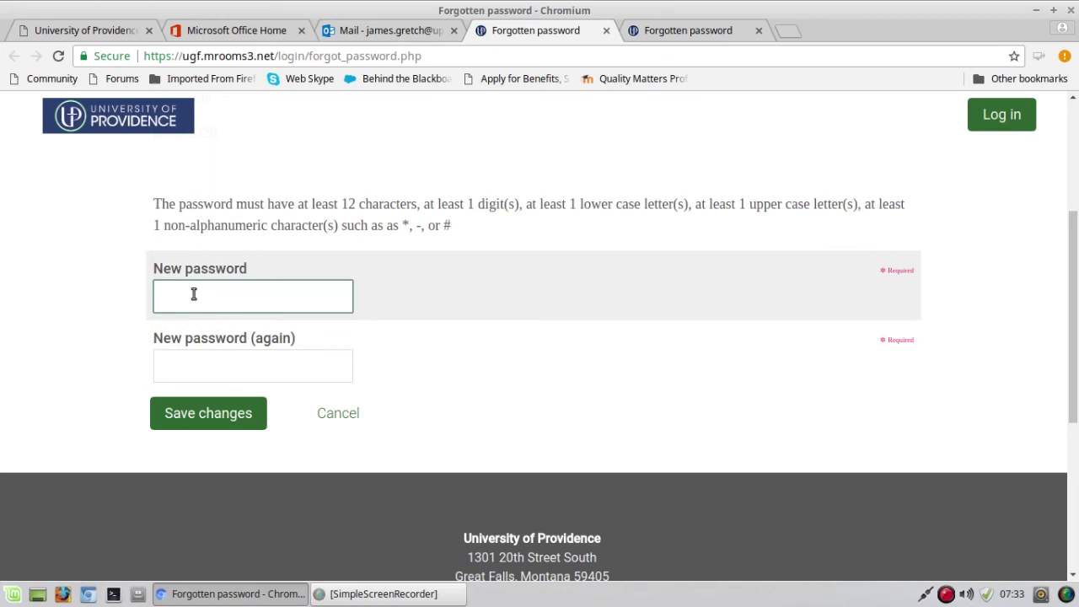
{"action": "type", "text": "************"}
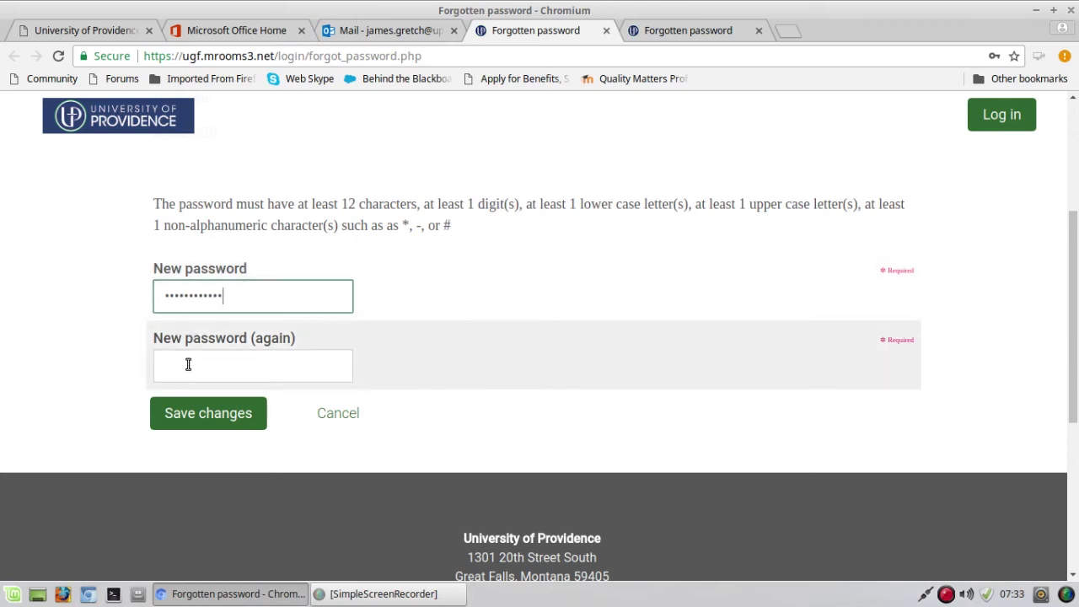
{"action": "left_click", "coordinate": [189, 363]}
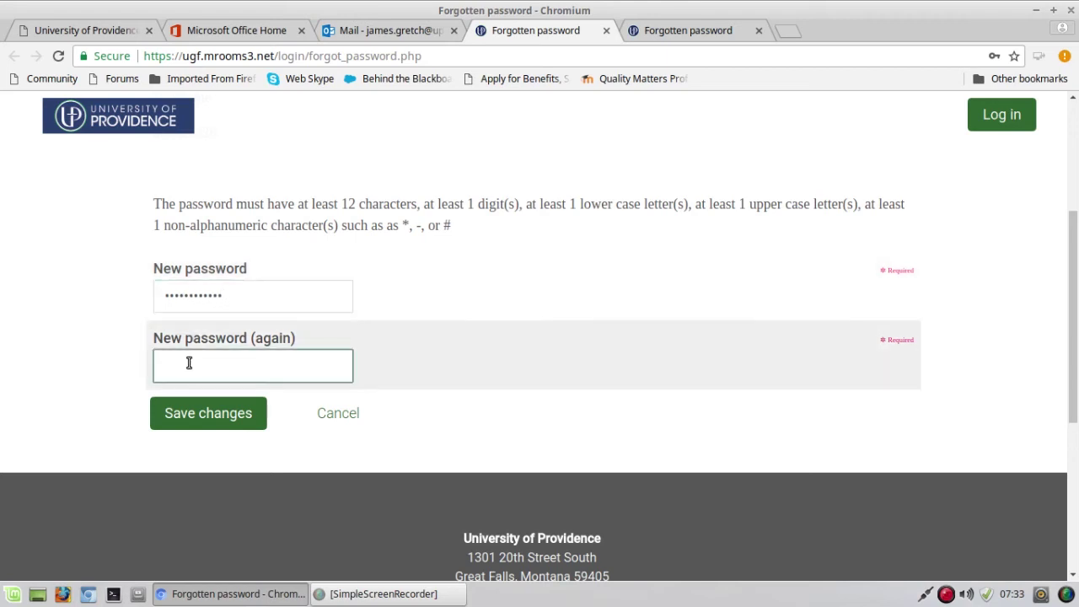
{"action": "type", "text": "*************"}
{"action": "left_click", "coordinate": [192, 418]}
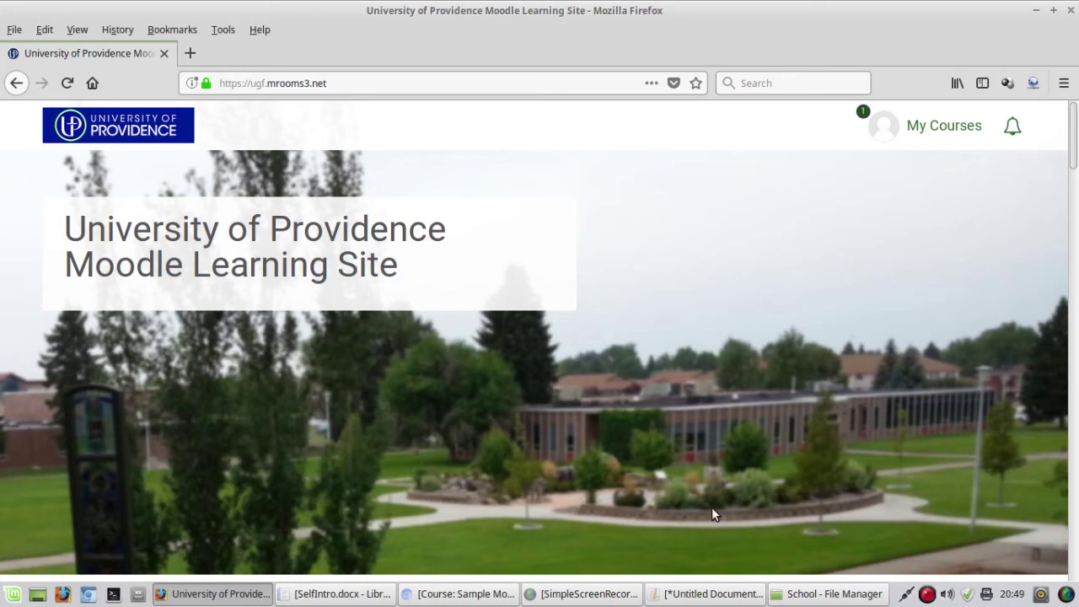
Open the My Courses dashboard panel listing courses and deadlines
{"action": "left_click", "coordinate": [945, 125]}
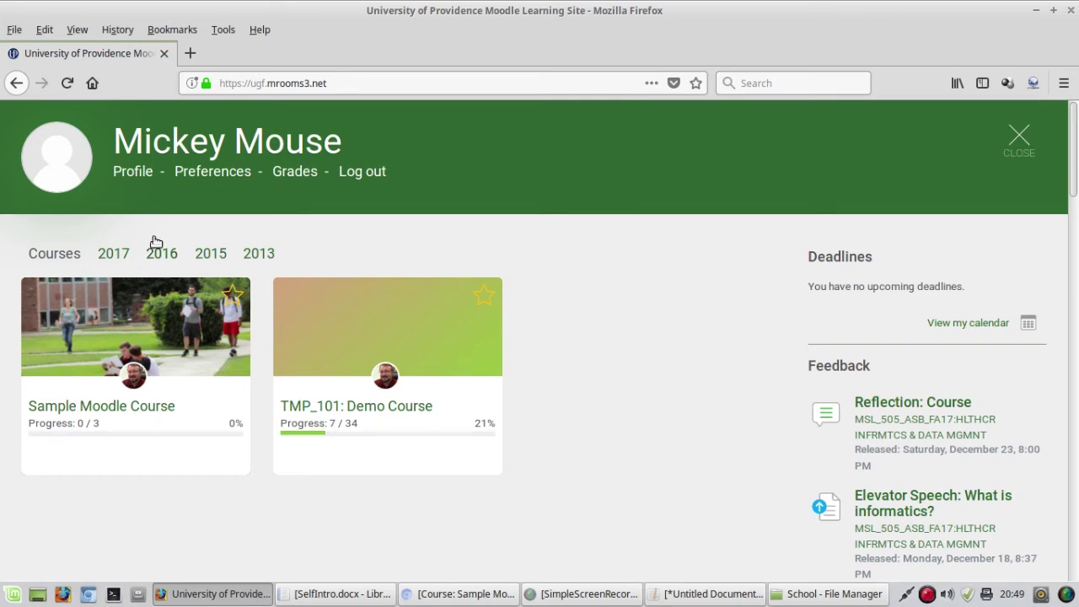
Go to the Profile page and open Edit profile under User details
{"action": "left_click", "coordinate": [133, 175]}
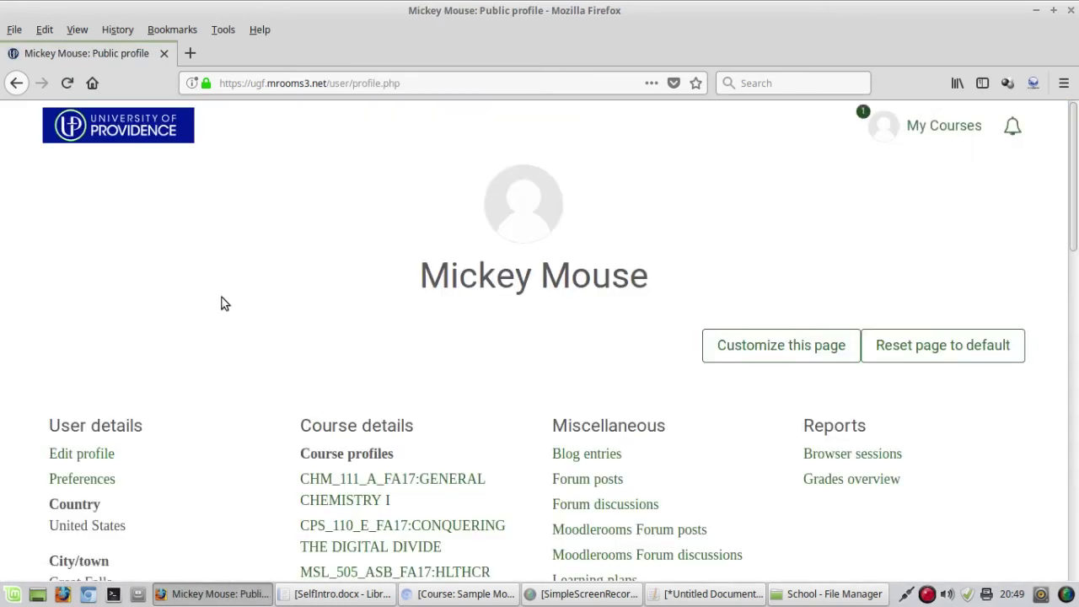
{"action": "scroll", "coordinate": [224, 304], "scroll_direction": "down", "scroll_amount": 1}
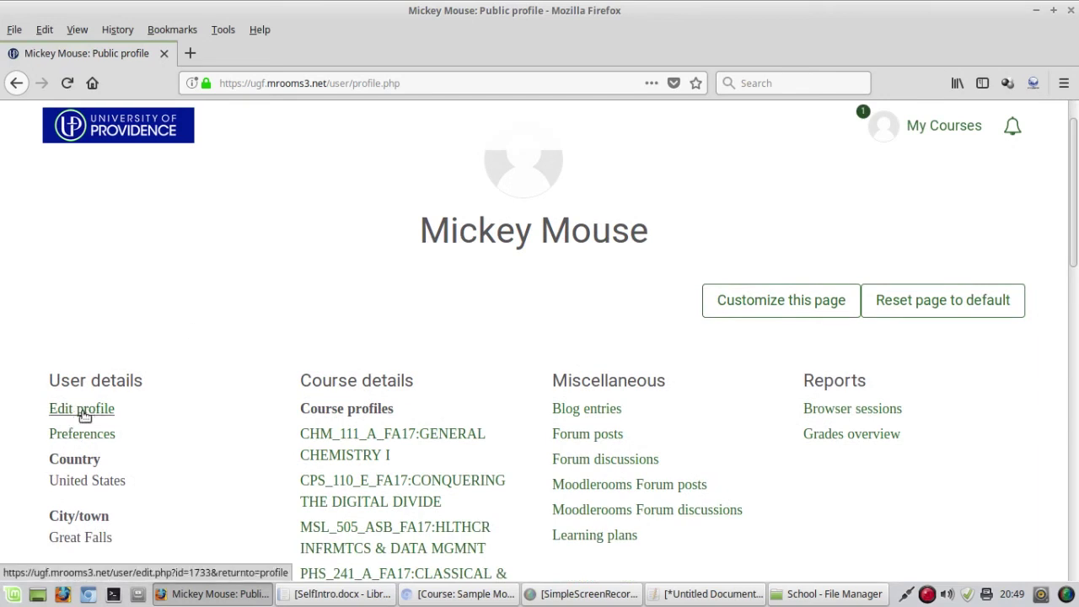
{"action": "left_click", "coordinate": [83, 413]}
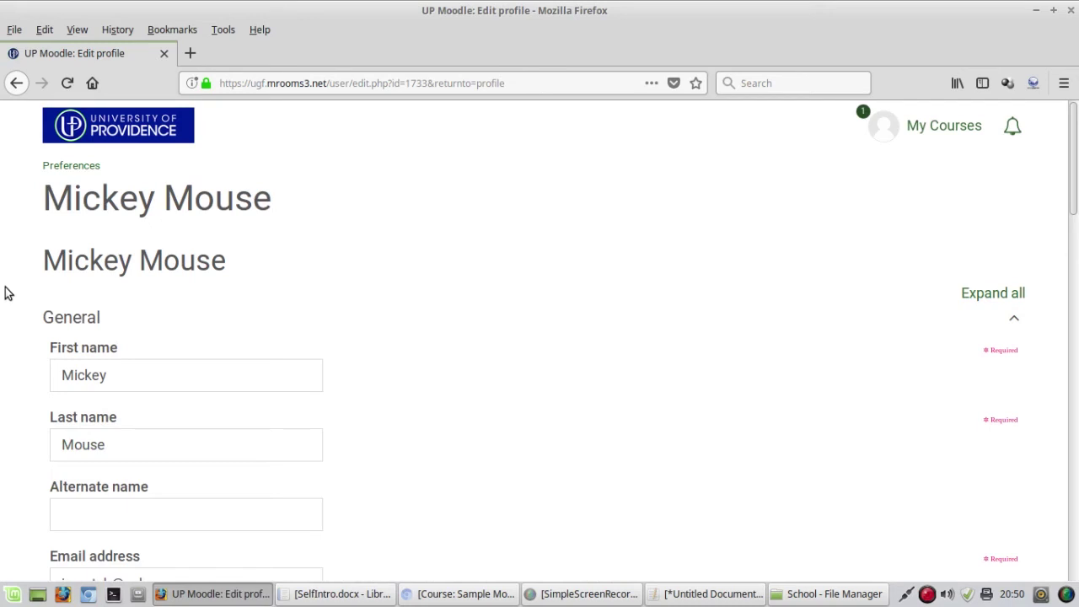
Replace the city Great Falls with Anaheim
{"action": "scroll", "coordinate": [429, 315], "scroll_direction": "down", "scroll_amount": 6}
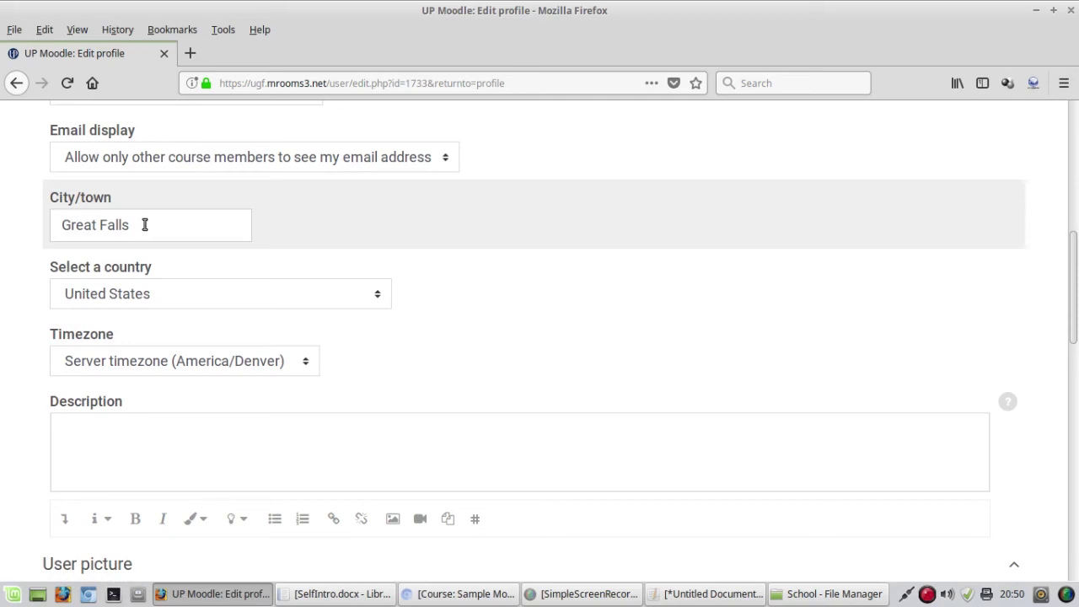
{"action": "left_click_drag", "start_coordinate": [145, 224], "coordinate": [9, 225]}
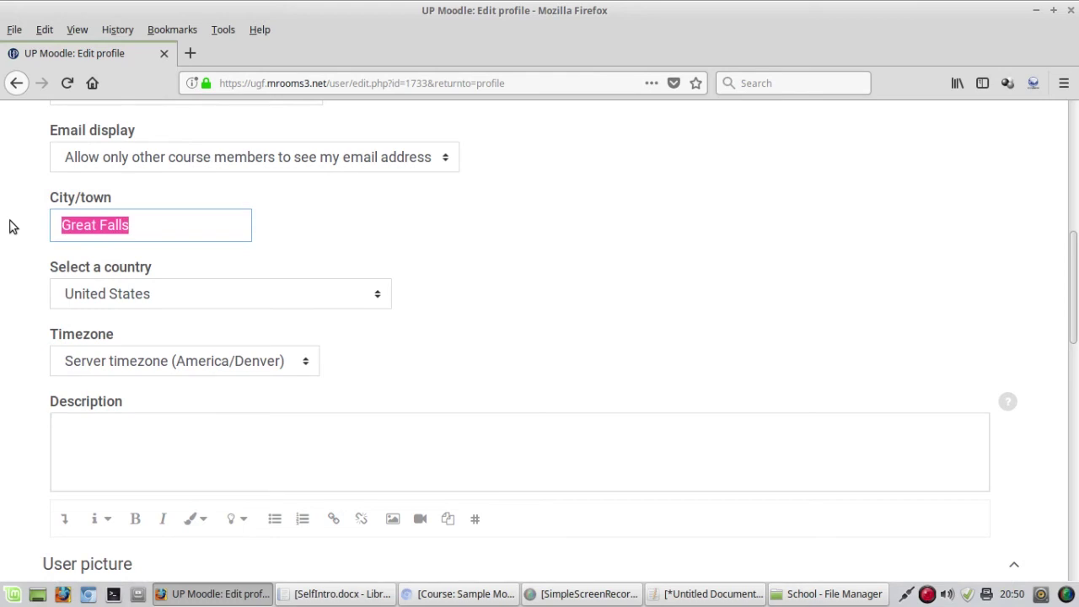
{"action": "type", "text": "Anaheim"}
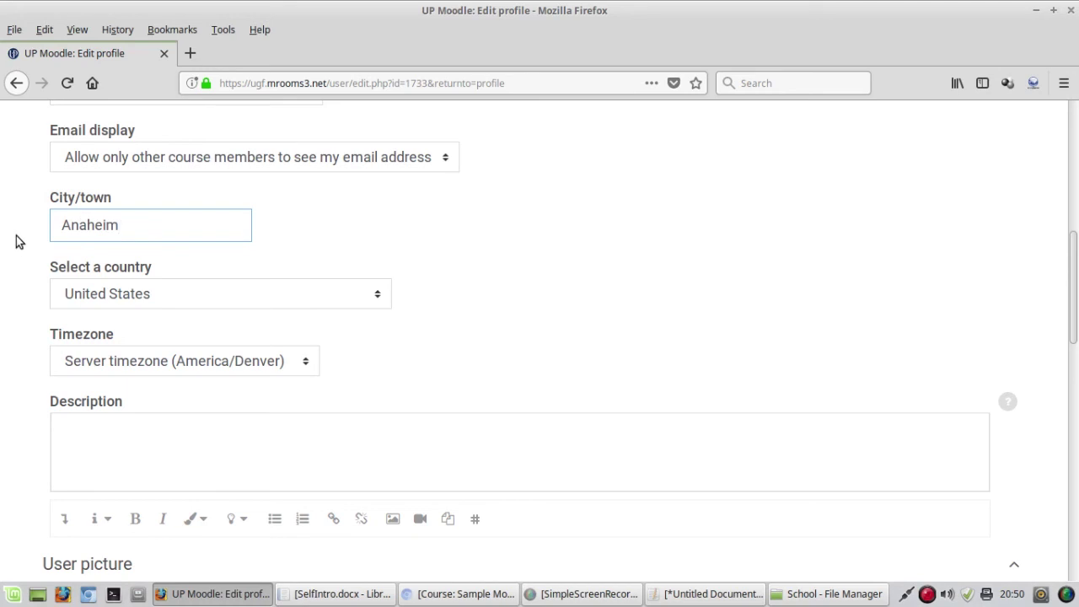
Choose America/Los_Angeles from the Timezone list
{"action": "scroll", "coordinate": [15, 236], "scroll_direction": "down", "scroll_amount": 2}
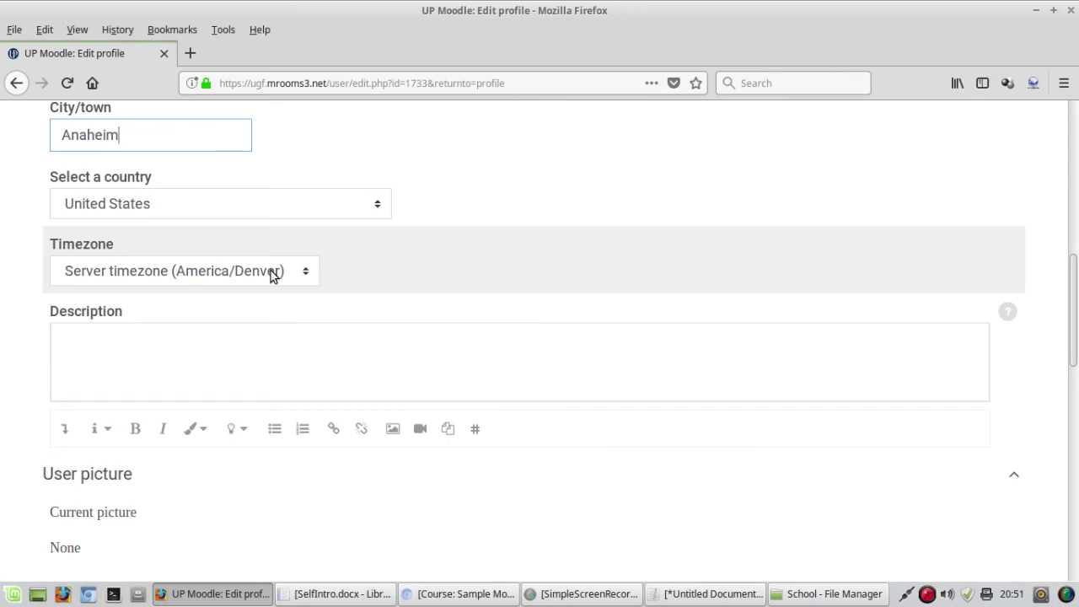
{"action": "left_click", "coordinate": [270, 271]}
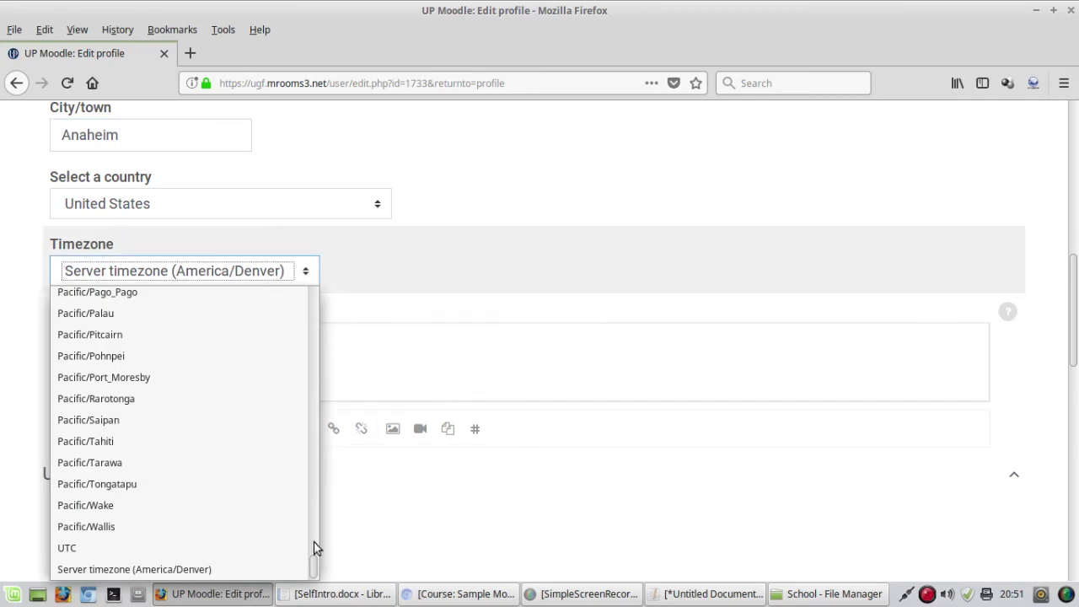
{"action": "left_click_drag", "start_coordinate": [314, 569], "coordinate": [322, 349]}
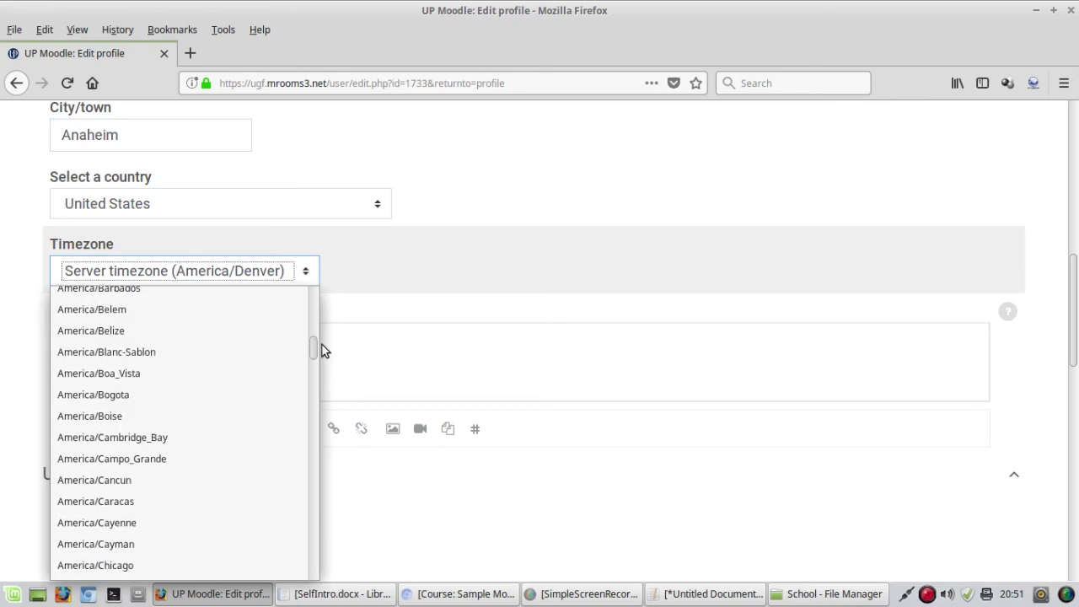
{"action": "scroll", "coordinate": [93, 357], "scroll_direction": "down", "scroll_amount": 1}
{"action": "scroll", "coordinate": [92, 358], "scroll_direction": "down", "scroll_amount": 4}
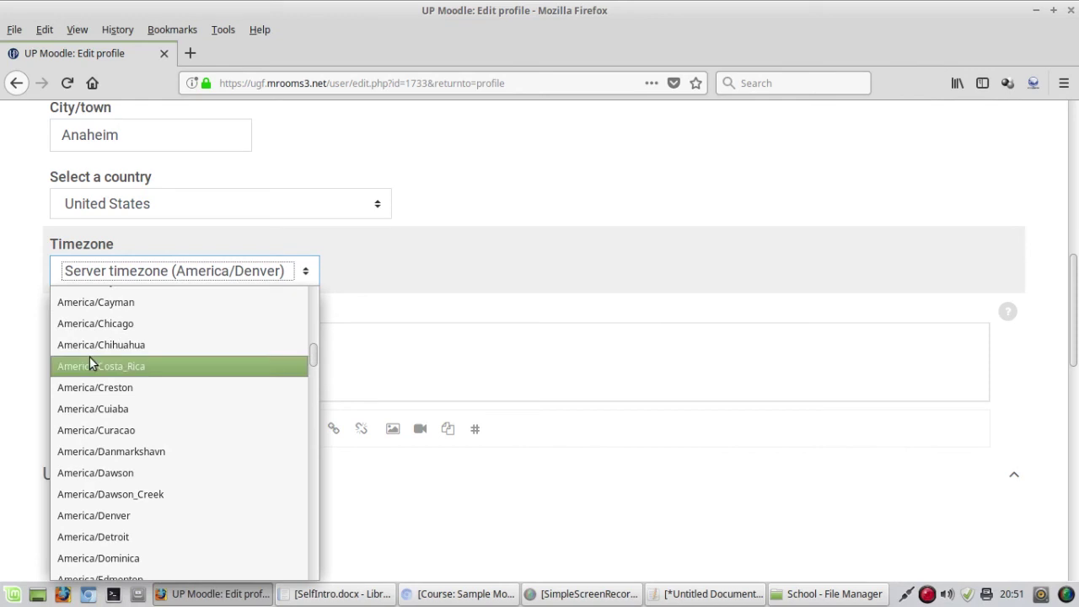
{"action": "scroll", "coordinate": [91, 360], "scroll_direction": "down", "scroll_amount": 4}
{"action": "scroll", "coordinate": [88, 363], "scroll_direction": "down", "scroll_amount": 6}
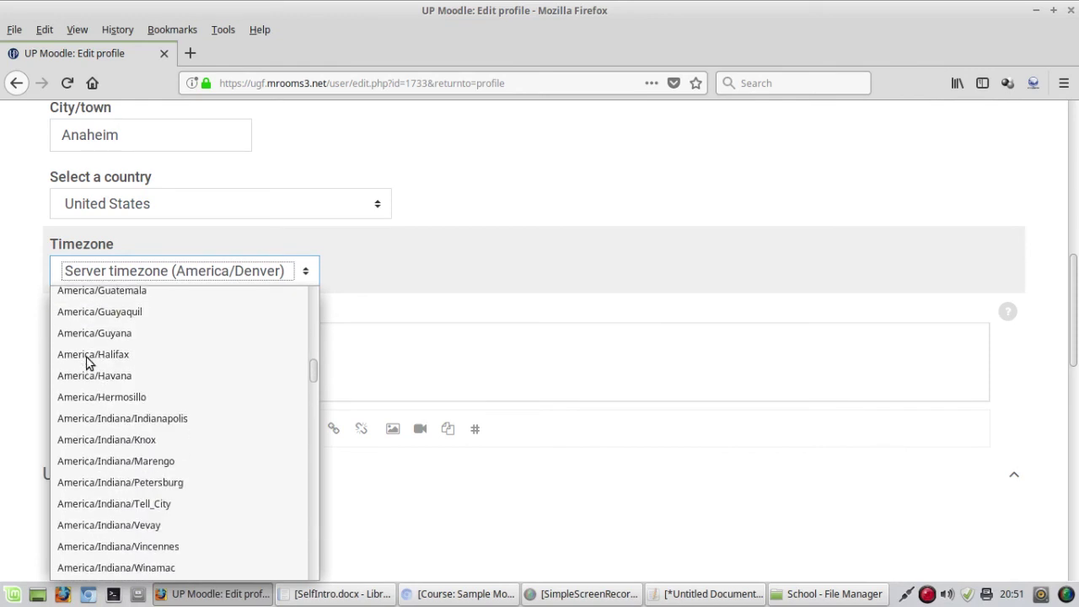
{"action": "scroll", "coordinate": [87, 363], "scroll_direction": "down", "scroll_amount": 5}
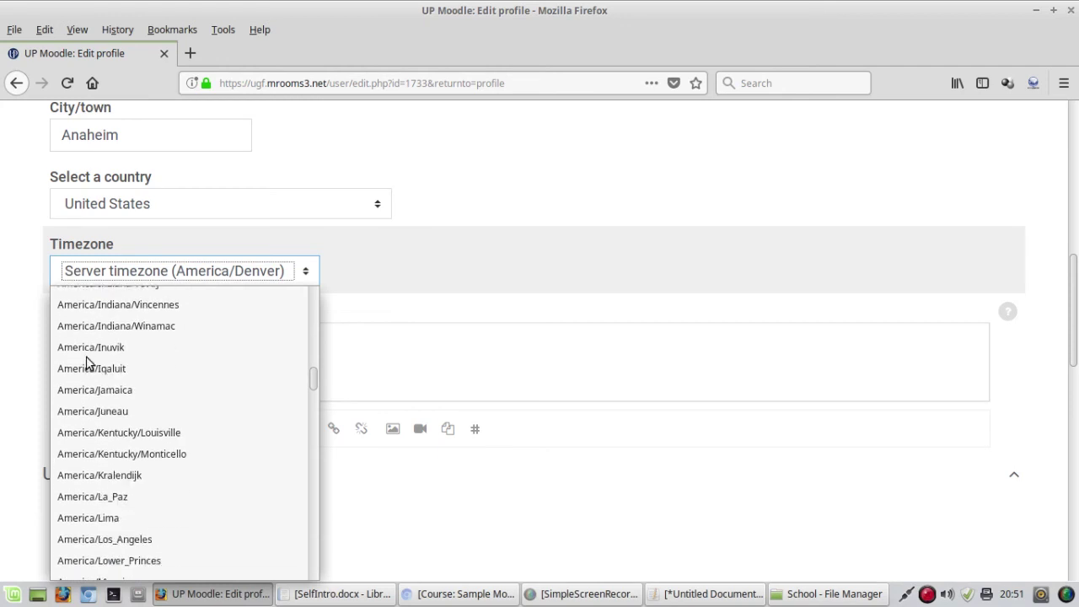
{"action": "scroll", "coordinate": [87, 362], "scroll_direction": "down", "scroll_amount": 3}
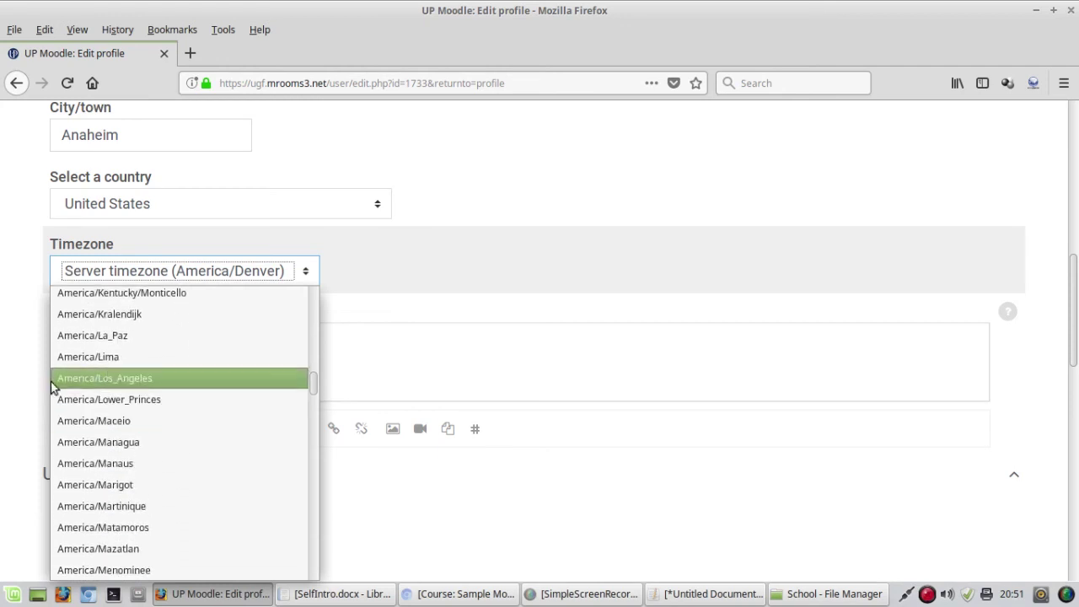
{"action": "left_click", "coordinate": [119, 384]}
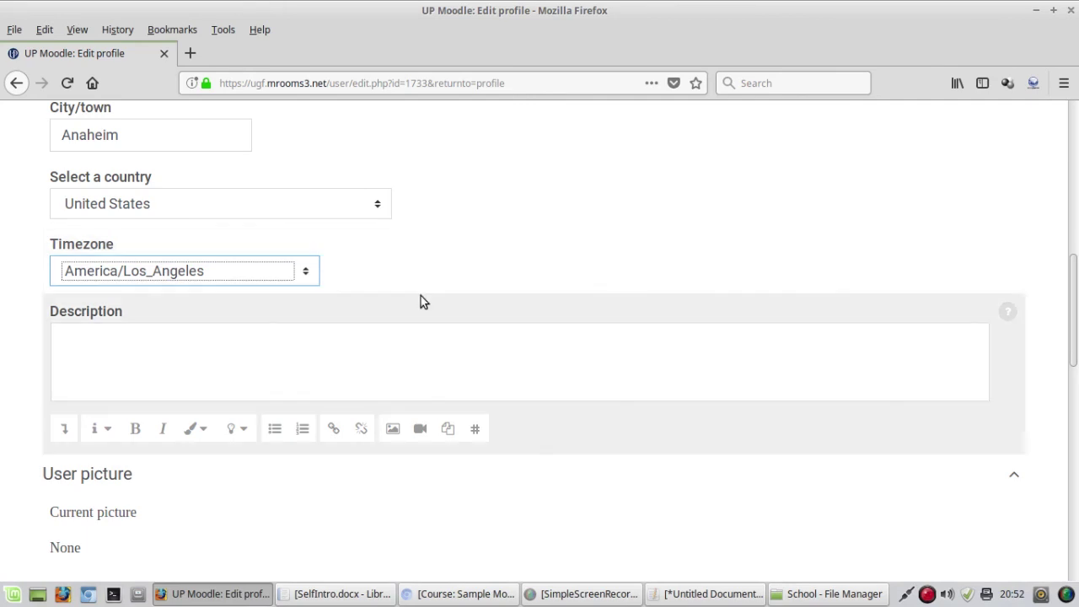
{"action": "scroll", "coordinate": [10, 245], "scroll_direction": "down", "scroll_amount": 6}
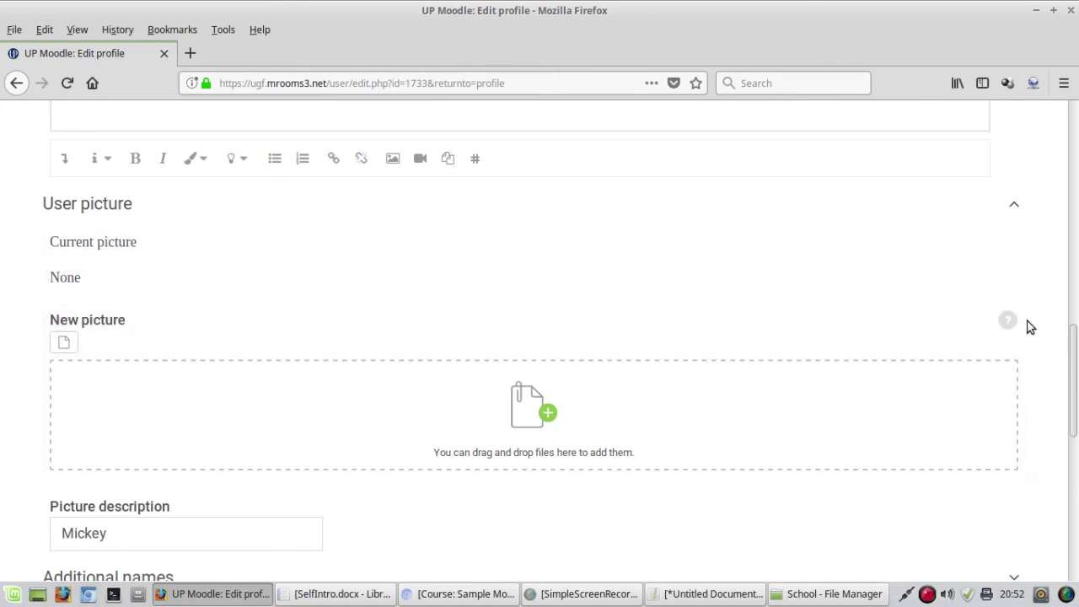
View and then dismiss the New picture help note
{"action": "left_click", "coordinate": [1009, 321]}
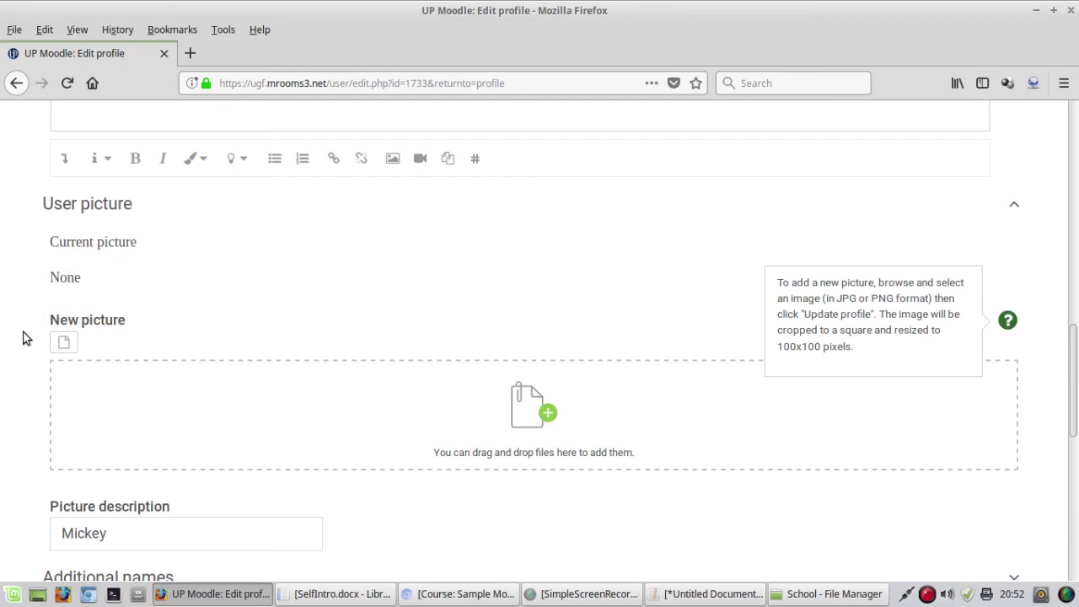
{"action": "left_click", "coordinate": [25, 337]}
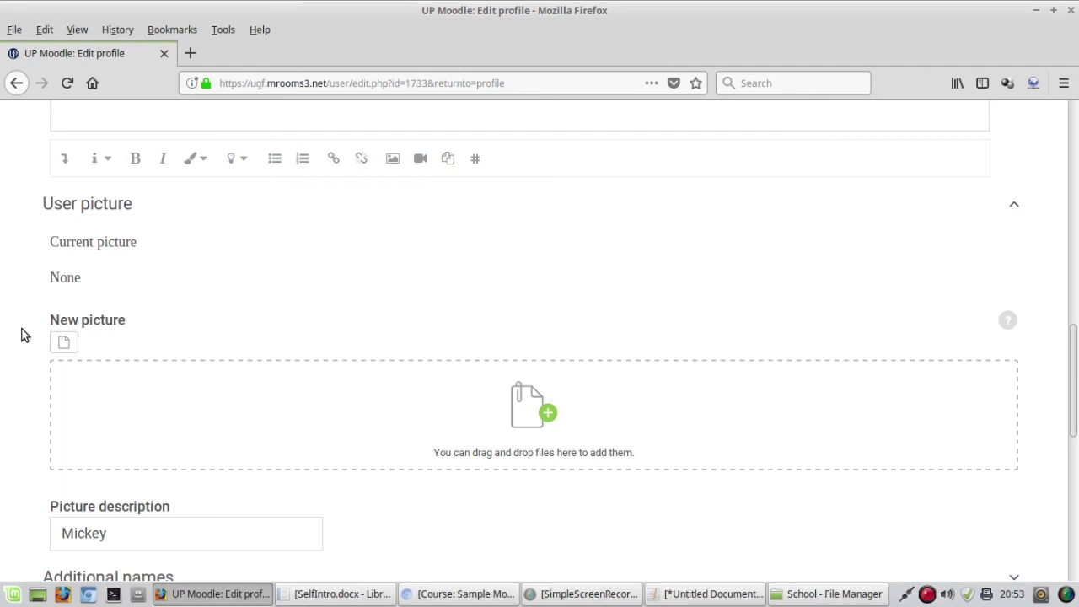
Attach MMouse_Profile.jpg from Documents > School in the file picker
{"action": "left_click", "coordinate": [67, 344]}
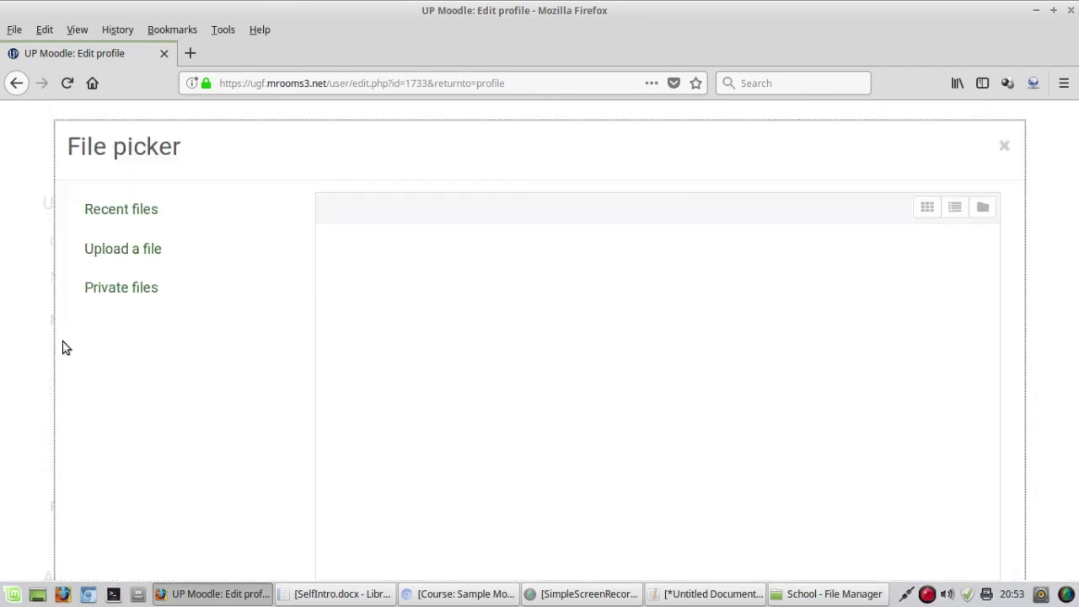
{"action": "left_click", "coordinate": [376, 279]}
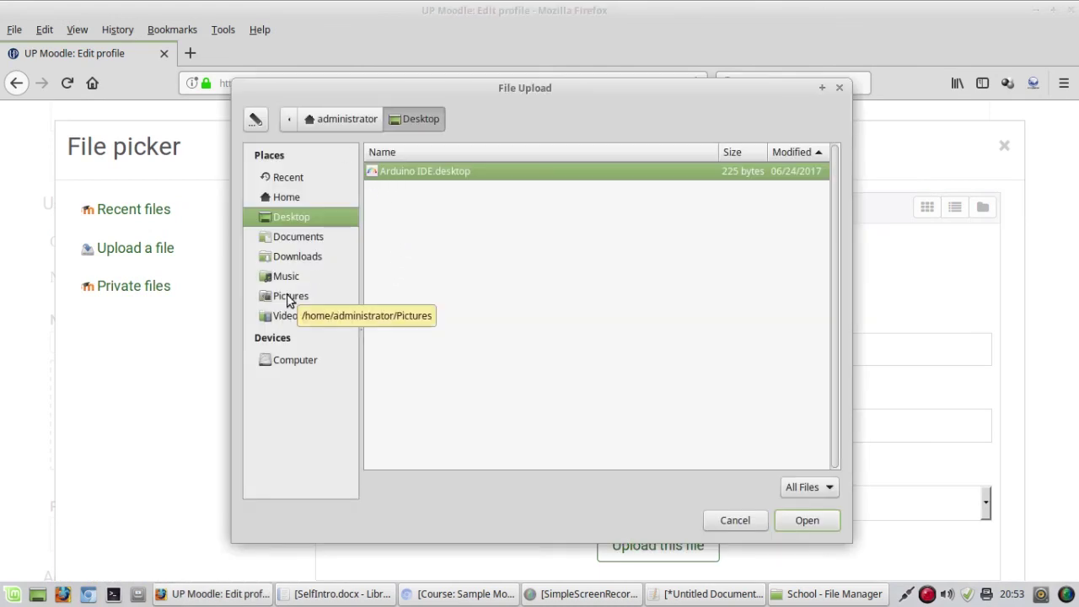
{"action": "left_click", "coordinate": [289, 241]}
{"action": "double_click", "coordinate": [384, 172]}
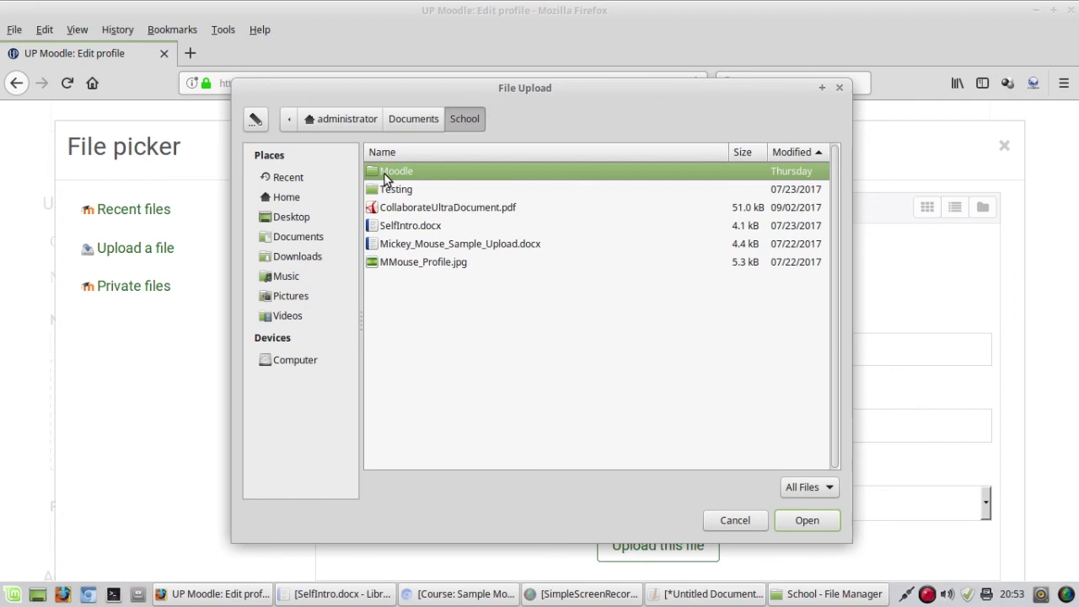
{"action": "left_click", "coordinate": [402, 262]}
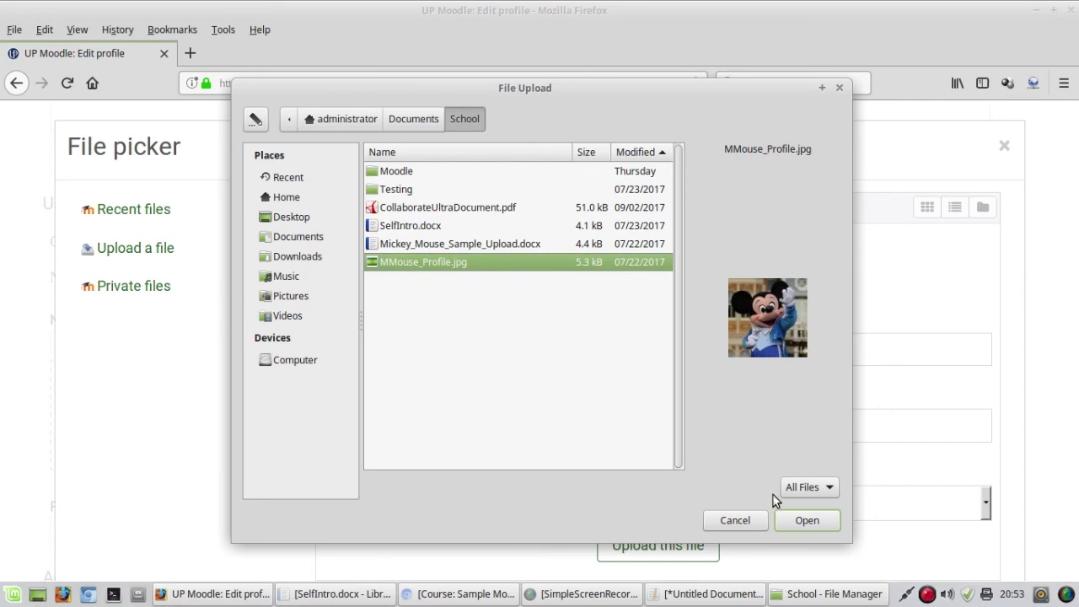
{"action": "left_click", "coordinate": [806, 521]}
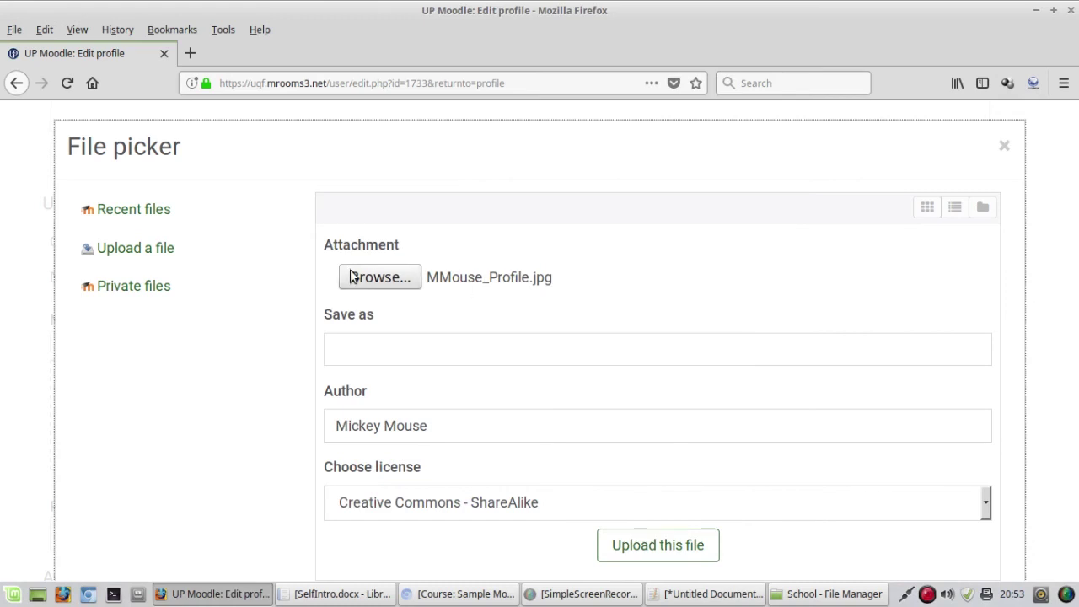
Upload MMouse_Profile.jpg so it appears under New picture
{"action": "left_click", "coordinate": [659, 548]}
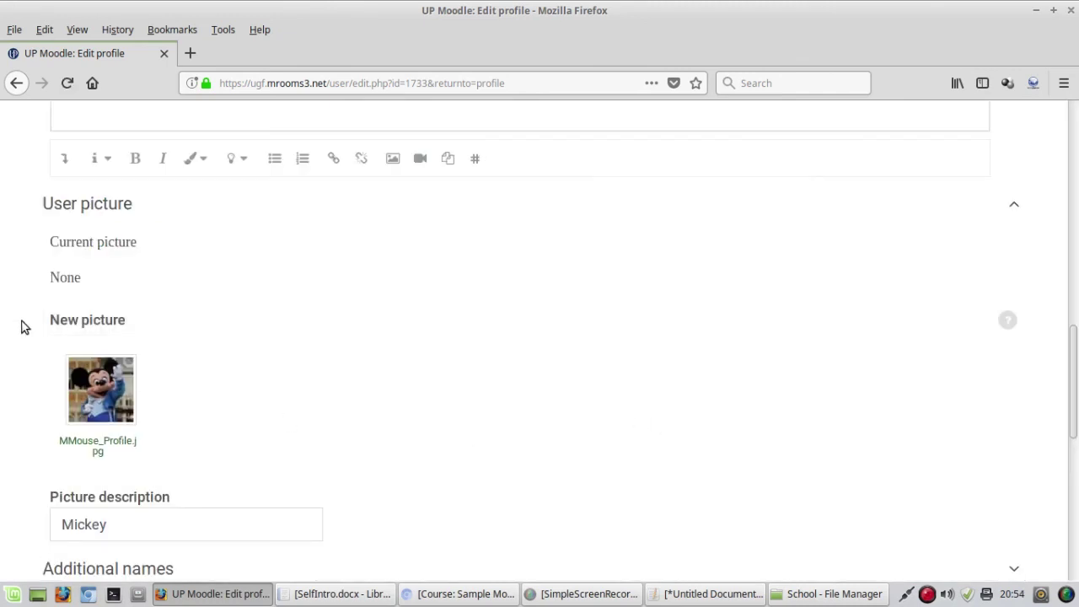
Save the updated profile so the Mickey Mouse picture becomes the avatar, and open the personal course menu
{"action": "scroll", "coordinate": [17, 328], "scroll_direction": "down", "scroll_amount": 5}
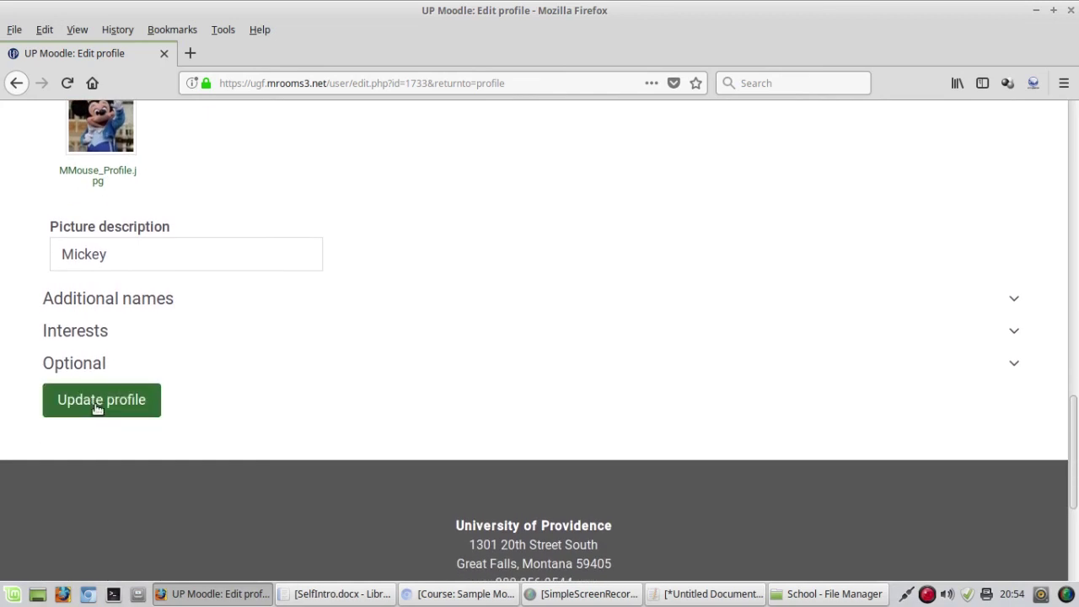
{"action": "left_click", "coordinate": [97, 408]}
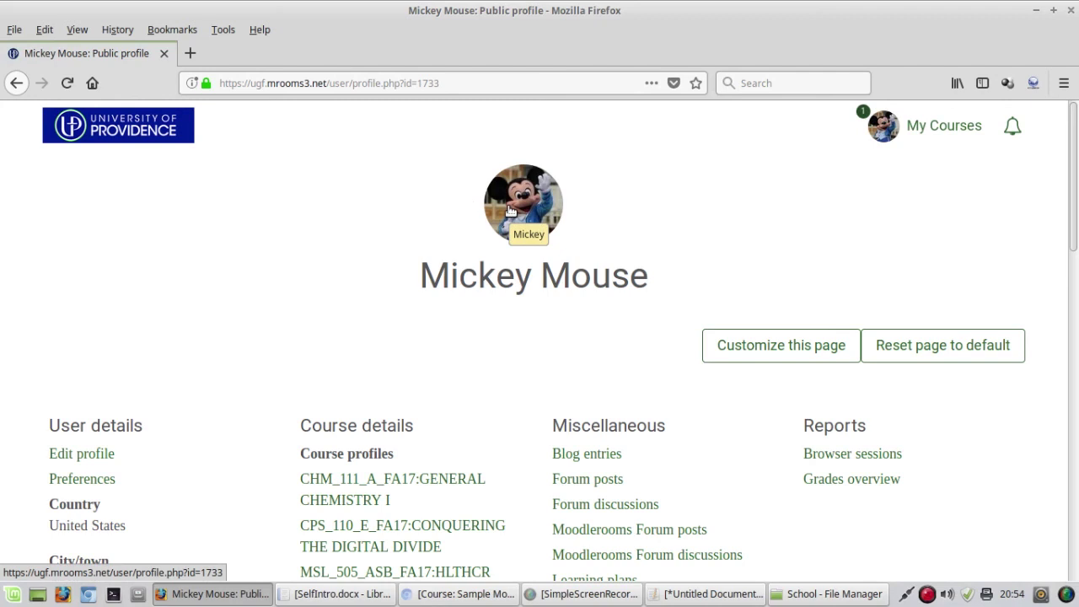
{"action": "left_click", "coordinate": [947, 127]}
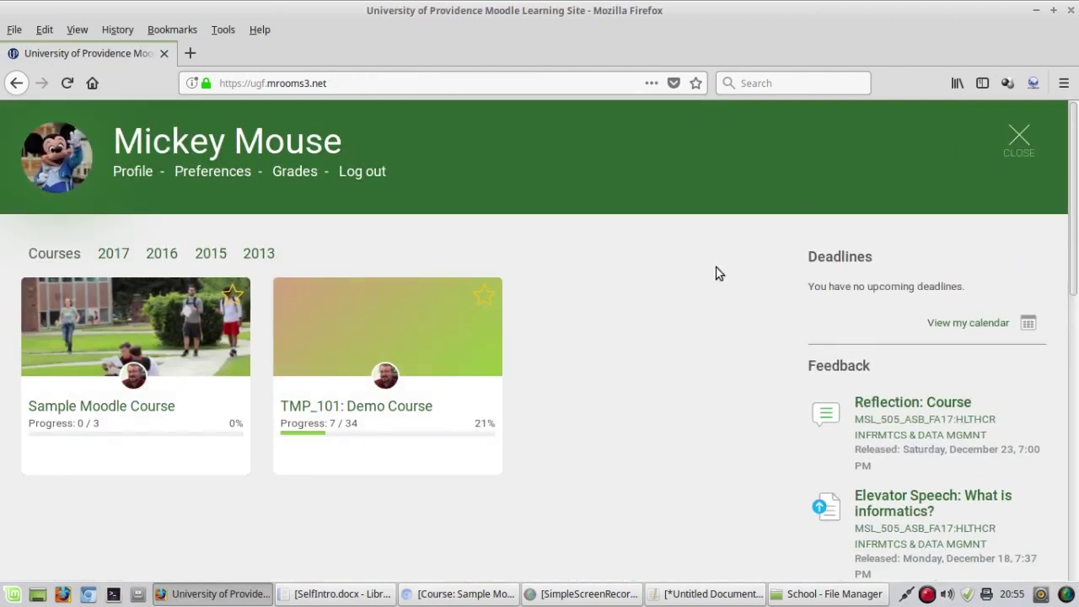